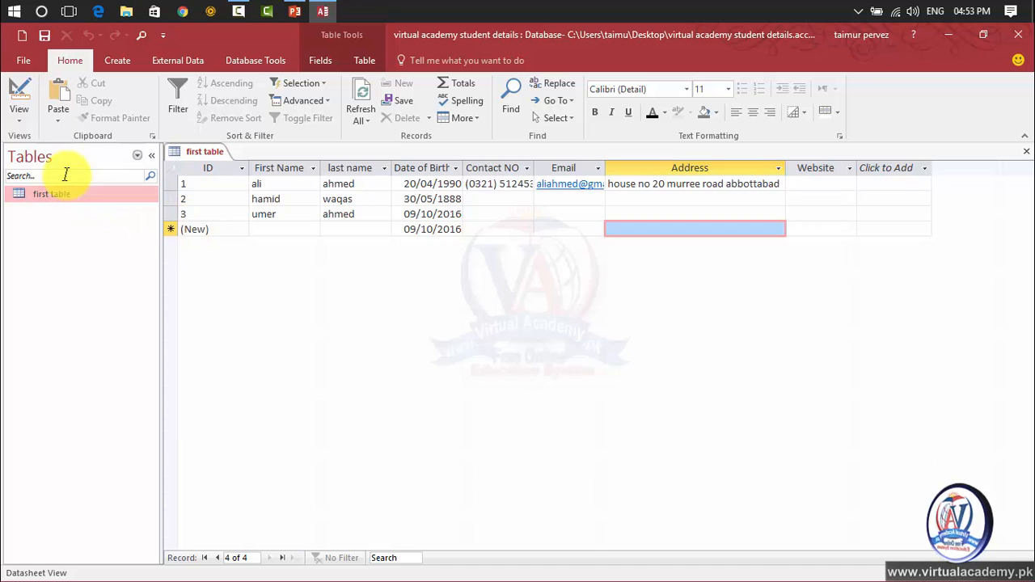
Look at the Email field's name and data type in the first table's Design View, and return to Datasheet View.
{"action": "left_click", "coordinate": [17, 114]}
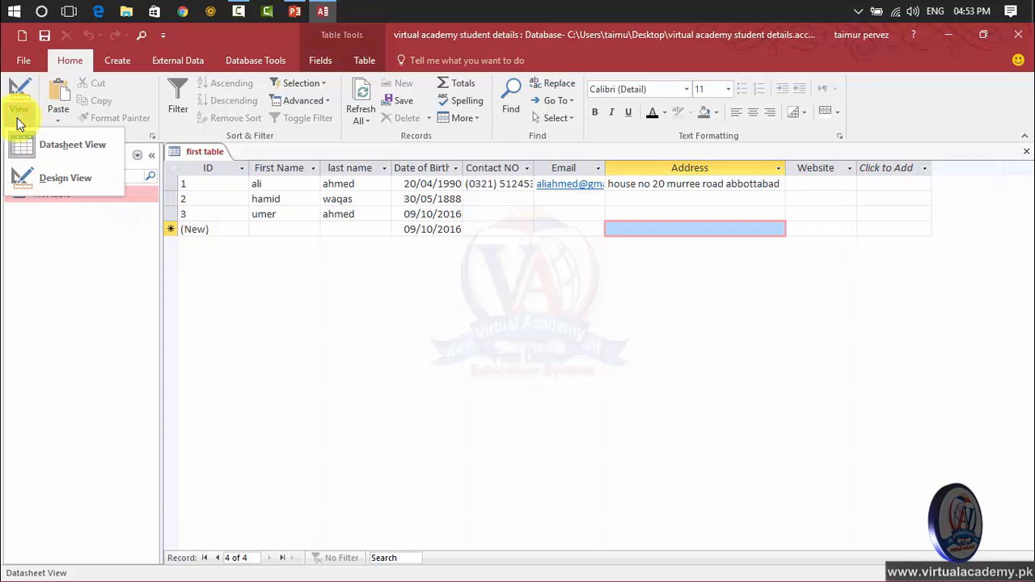
{"action": "left_click", "coordinate": [42, 174]}
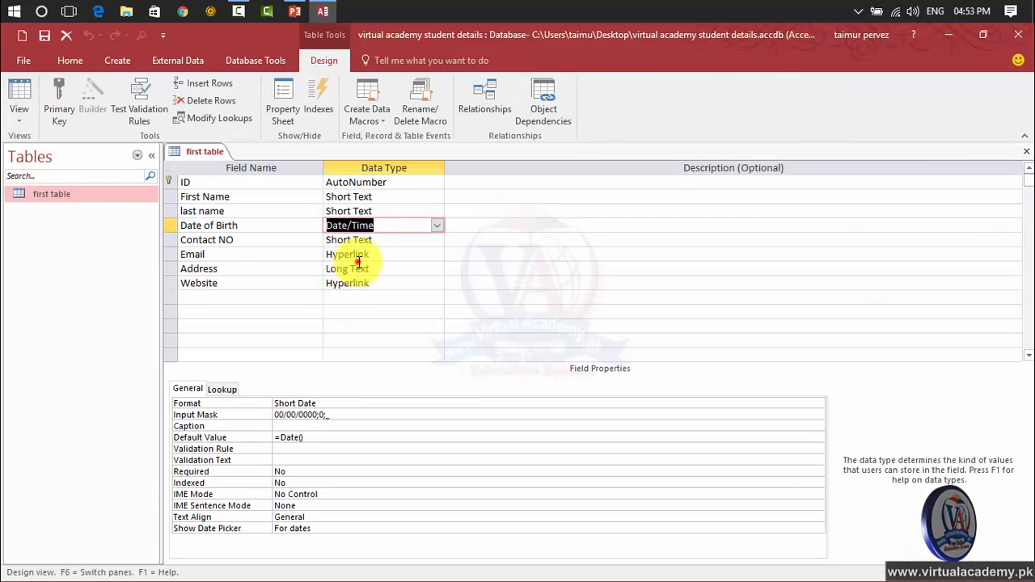
{"action": "left_click", "coordinate": [368, 268]}
{"action": "left_click", "coordinate": [339, 254]}
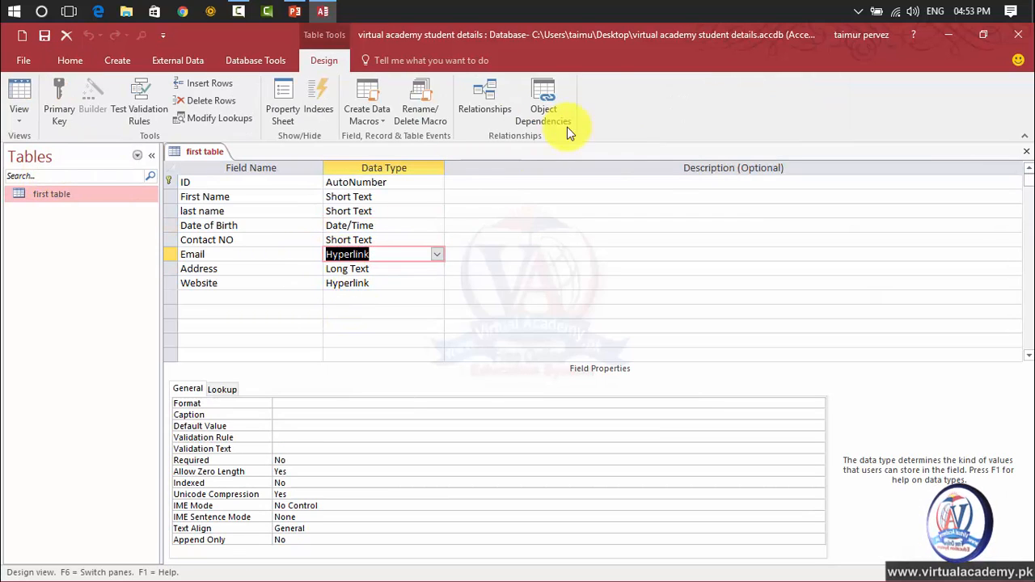
{"action": "left_click", "coordinate": [72, 61]}
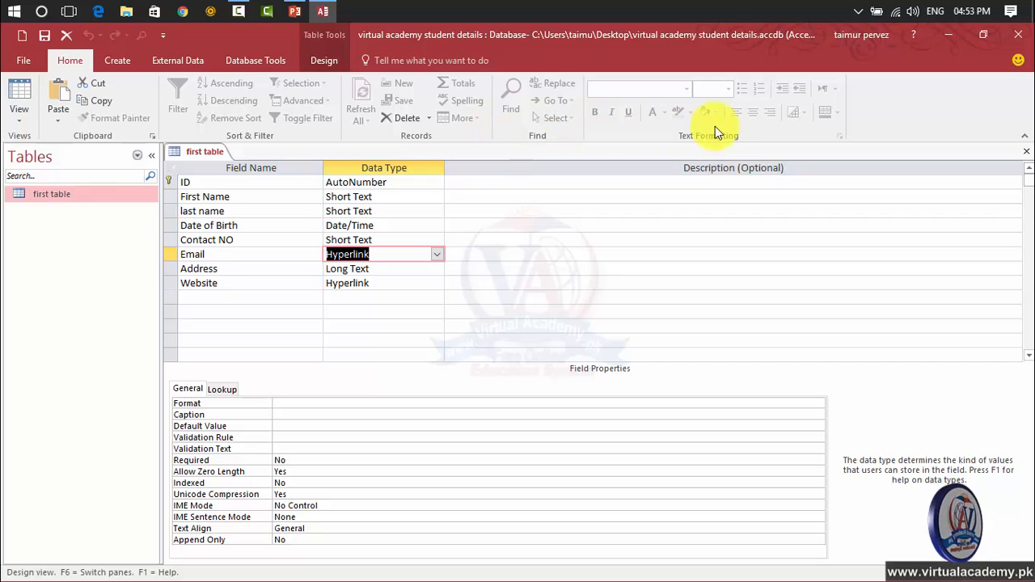
{"action": "left_click", "coordinate": [246, 254]}
{"action": "double_click", "coordinate": [187, 254]}
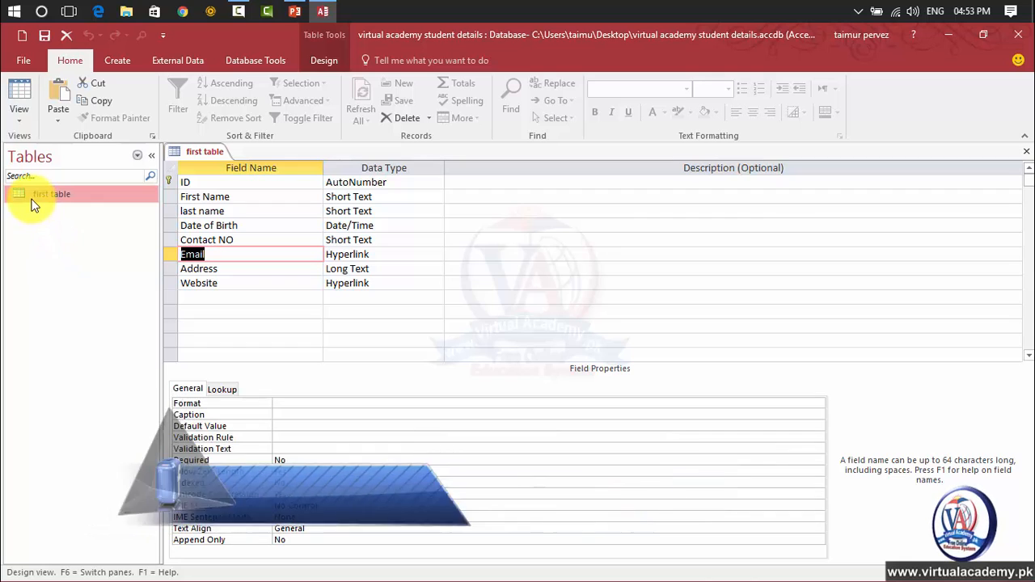
{"action": "double_click", "coordinate": [30, 195]}
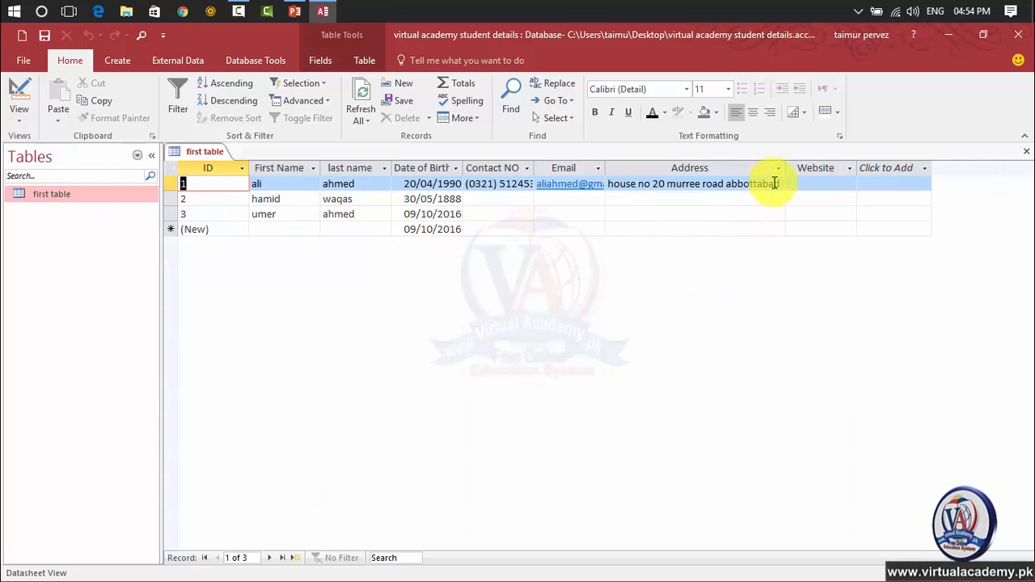
Select the first record and apply bold, italic and underline to the datasheet text.
{"action": "left_click", "coordinate": [170, 184]}
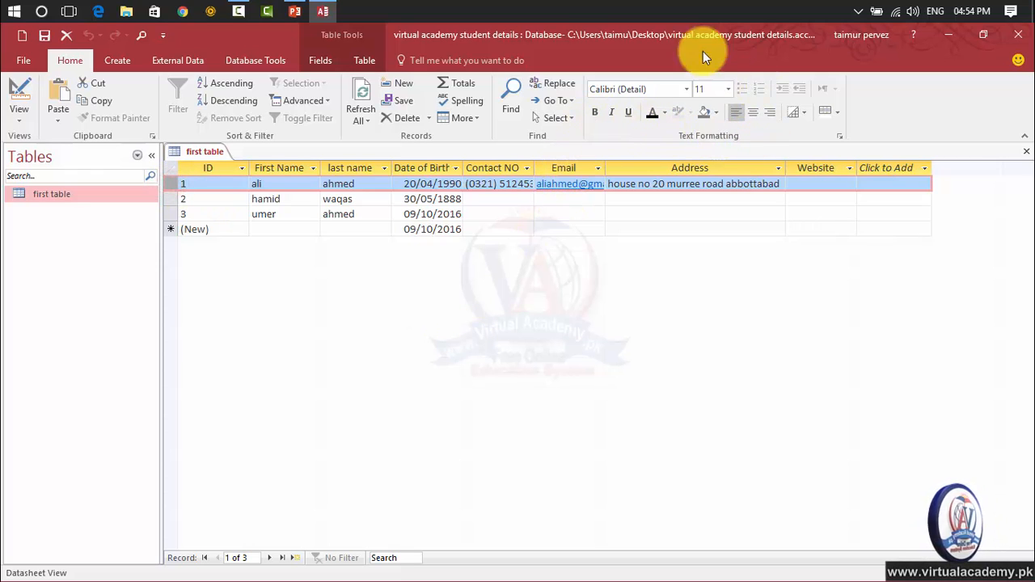
{"action": "left_click", "coordinate": [597, 117]}
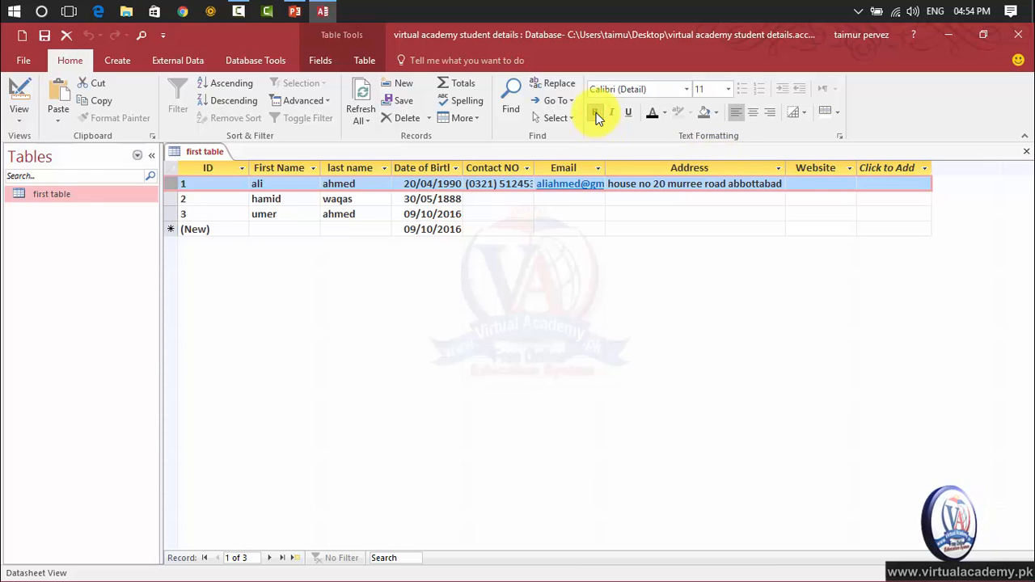
{"action": "left_click", "coordinate": [612, 114]}
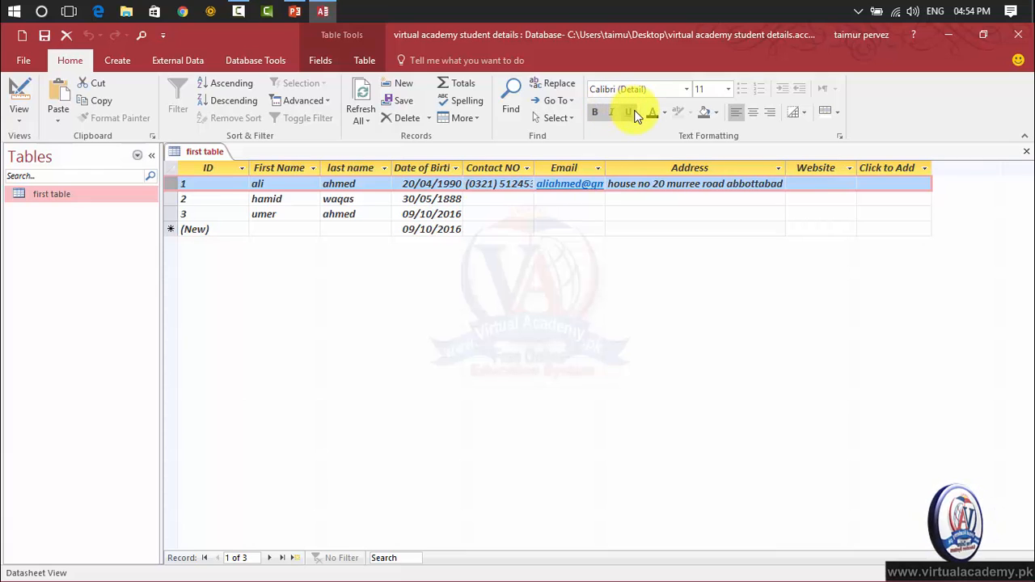
{"action": "left_click", "coordinate": [632, 114]}
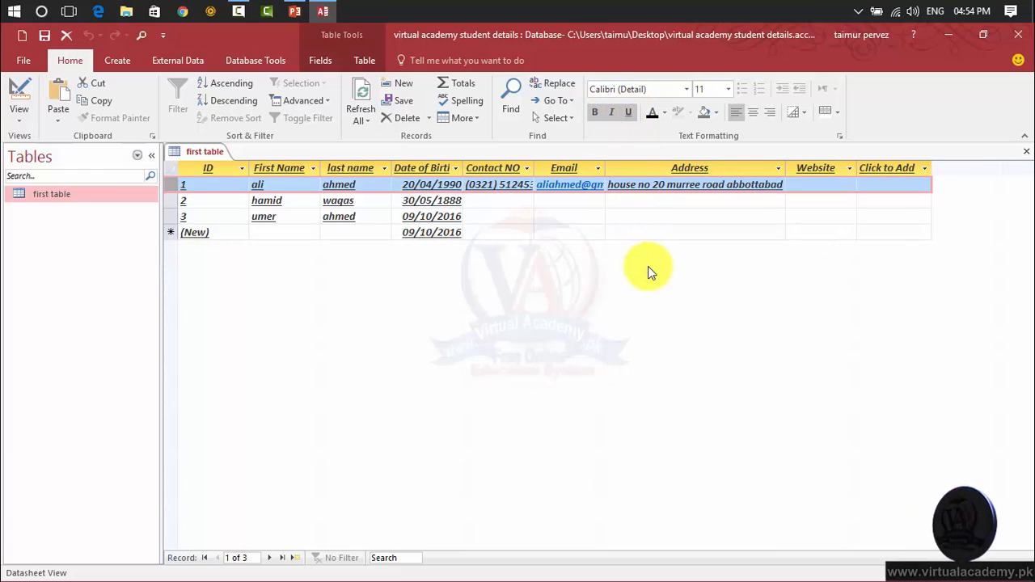
Remove the underline, italic and bold formatting from the datasheet text.
{"action": "left_click", "coordinate": [629, 113]}
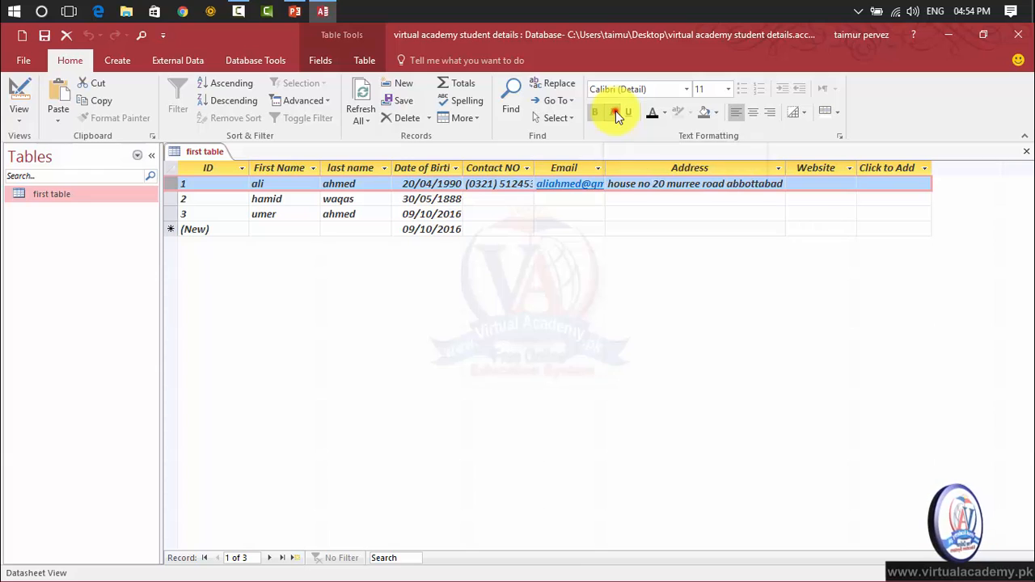
{"action": "left_click", "coordinate": [616, 112]}
{"action": "left_click", "coordinate": [597, 113]}
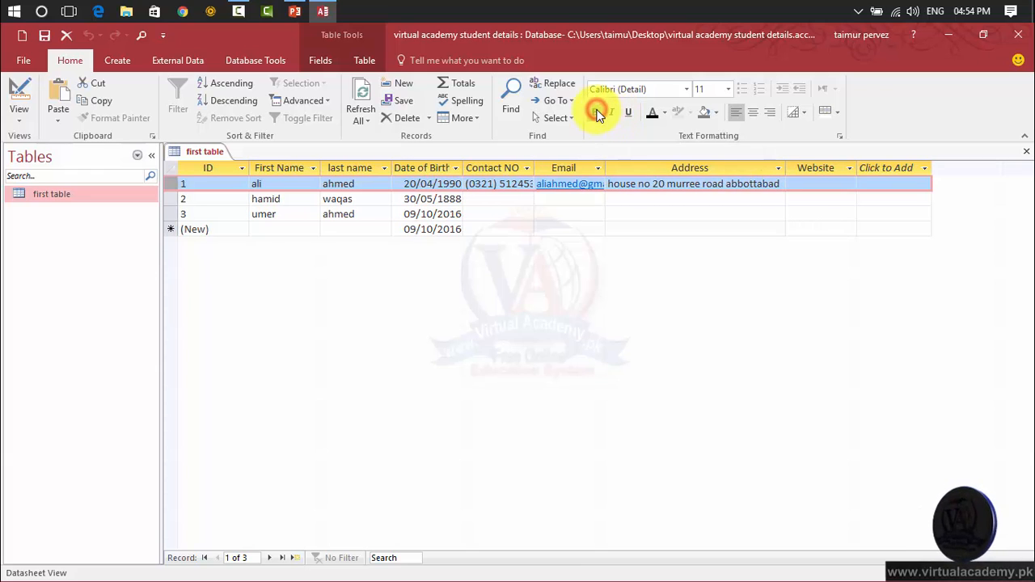
Try the BankGothic Md BT font on the datasheet text and restore Calibri (Detail).
{"action": "left_click", "coordinate": [657, 96]}
{"action": "left_click", "coordinate": [657, 93]}
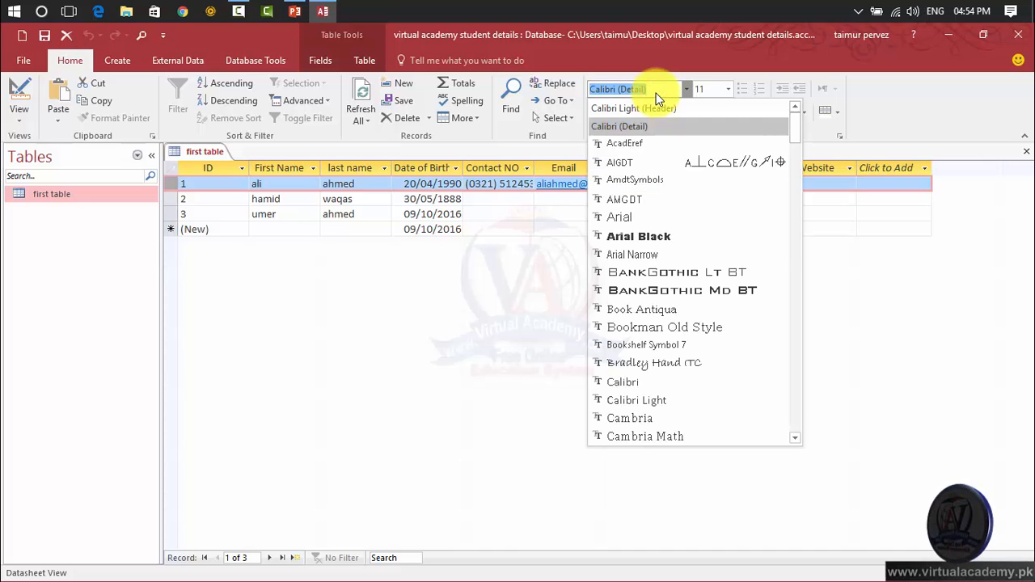
{"action": "left_click", "coordinate": [638, 236]}
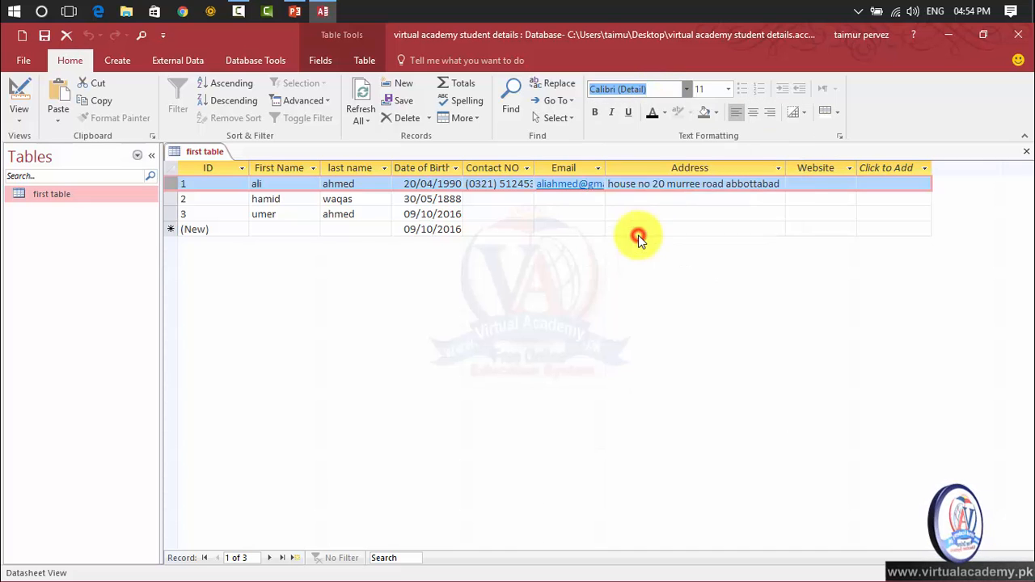
{"action": "left_click", "coordinate": [686, 89]}
{"action": "left_click", "coordinate": [611, 291]}
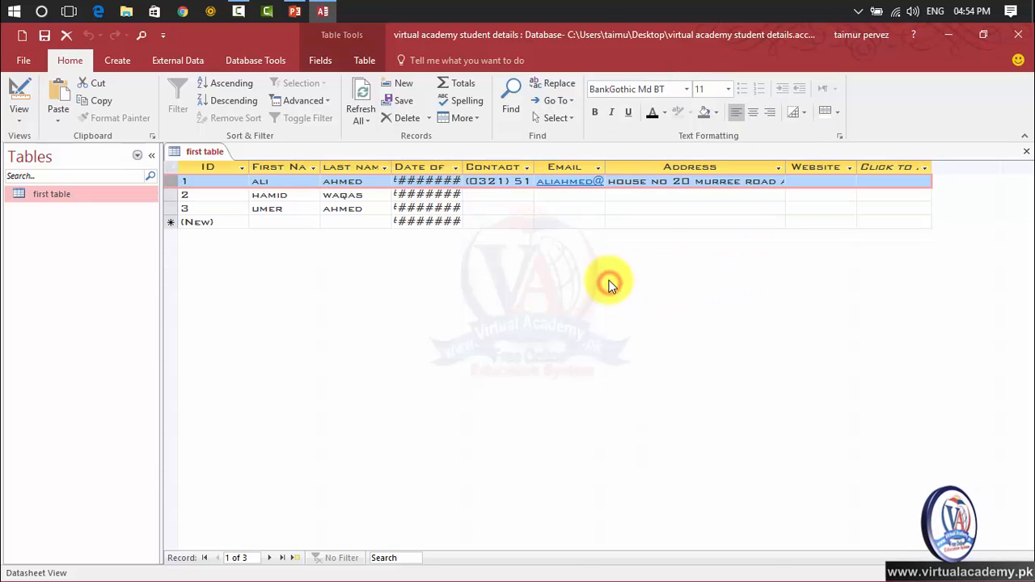
{"action": "left_click", "coordinate": [687, 89]}
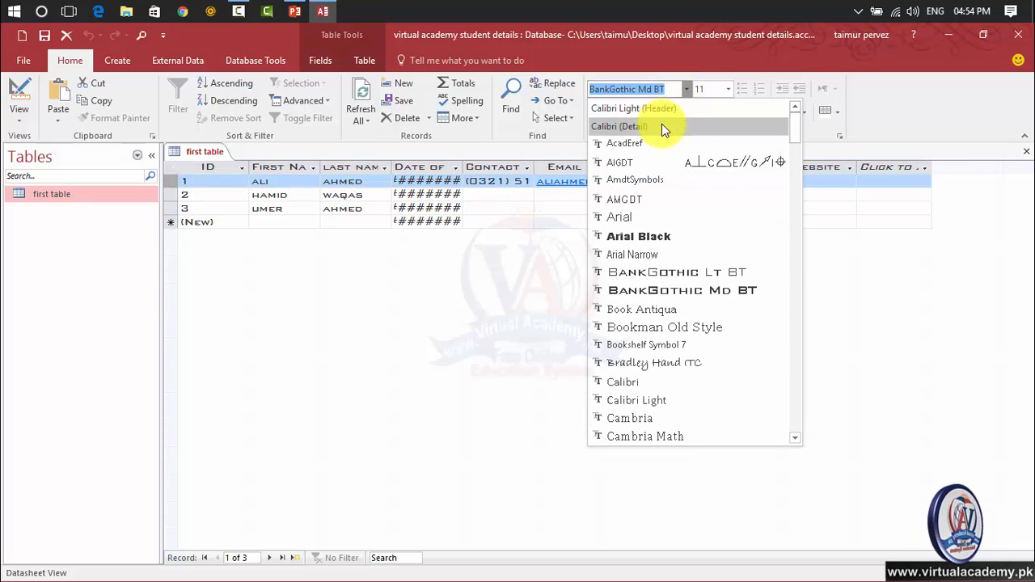
{"action": "left_click", "coordinate": [662, 126]}
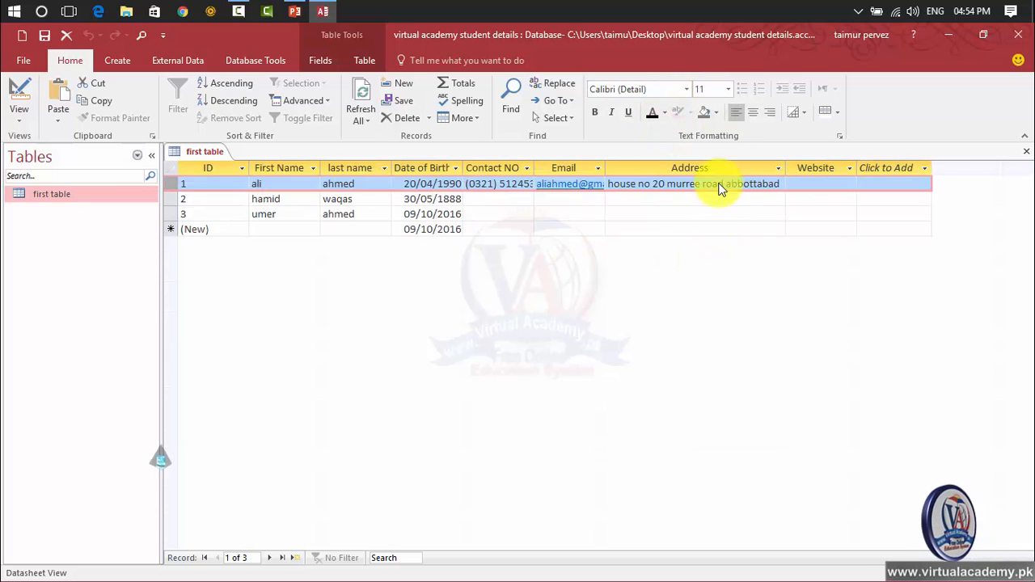
Try font sizes 18 and 10 on the datasheet text and settle on size 12.
{"action": "left_click", "coordinate": [728, 89]}
{"action": "left_click", "coordinate": [708, 217]}
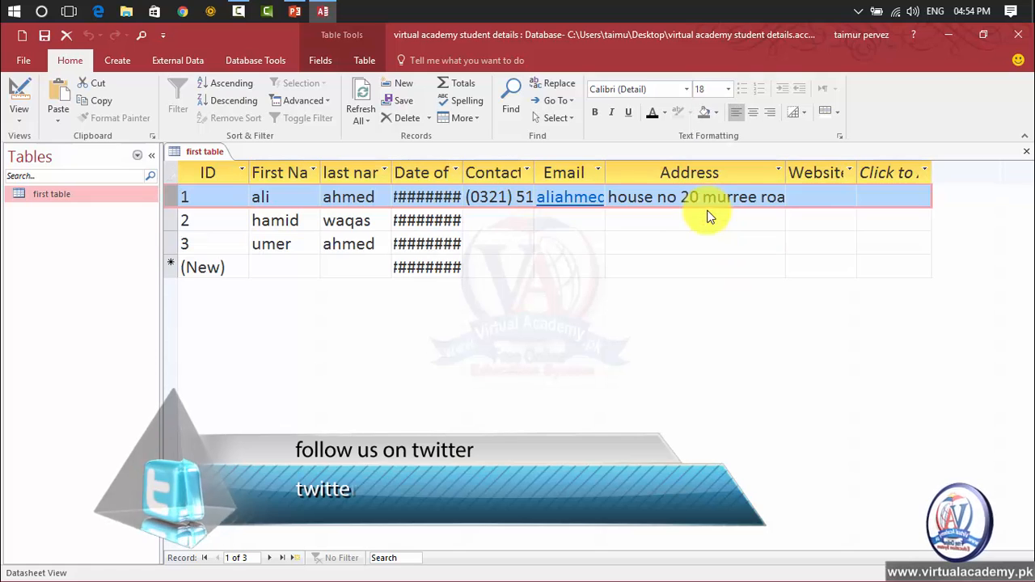
{"action": "left_click", "coordinate": [728, 89]}
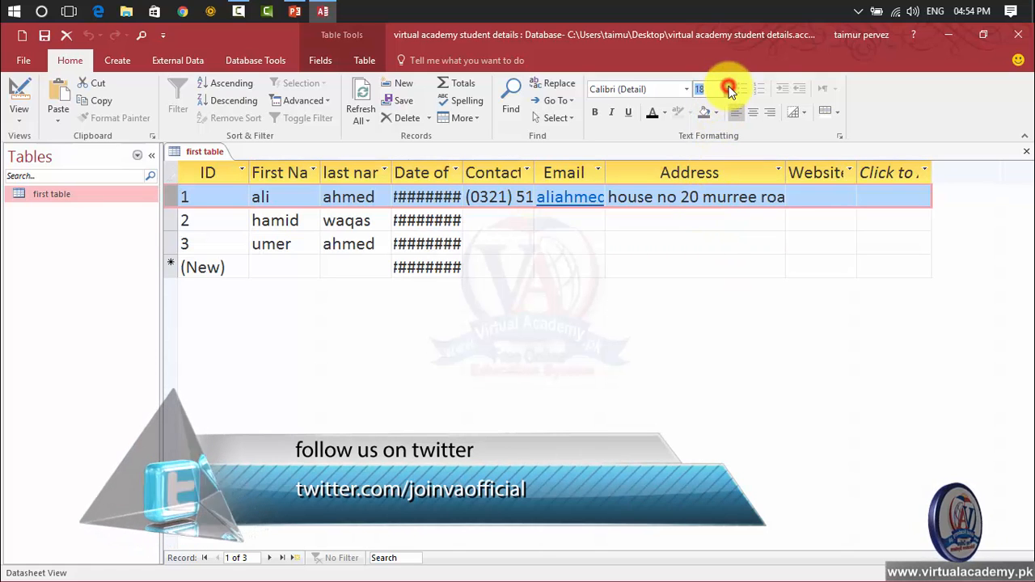
{"action": "left_click", "coordinate": [713, 132]}
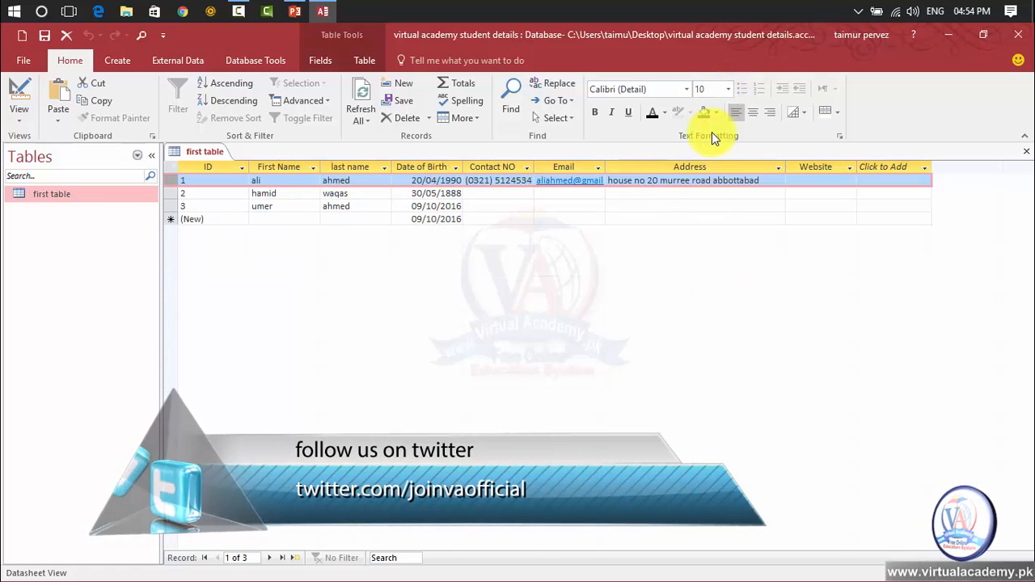
{"action": "left_click", "coordinate": [728, 89]}
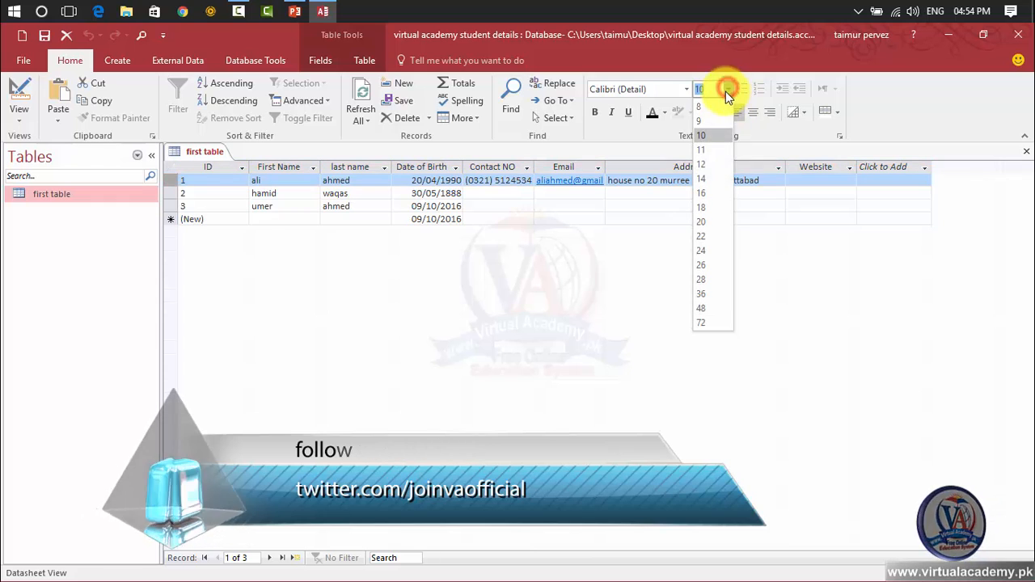
{"action": "left_click", "coordinate": [703, 164]}
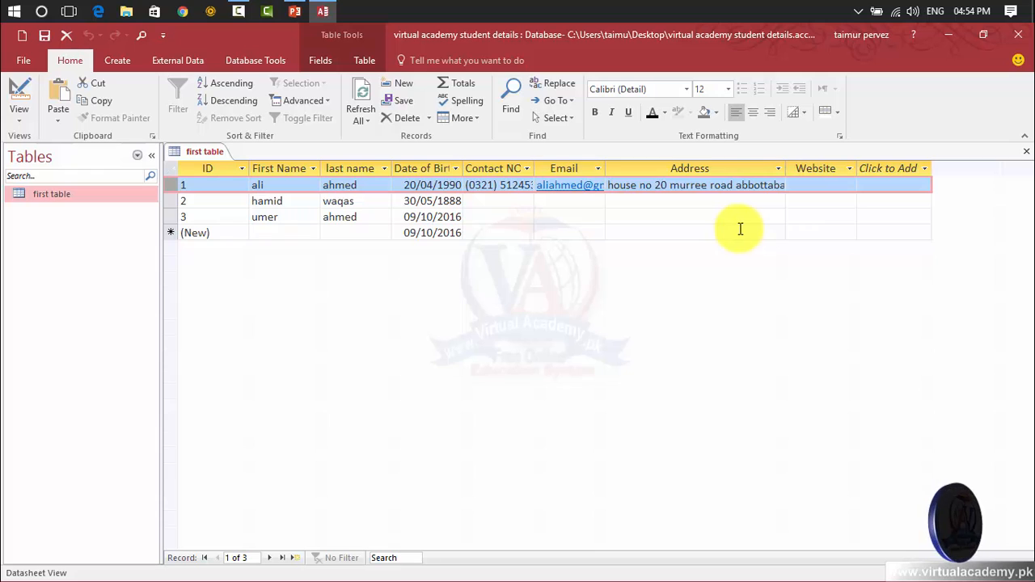
Try blue-gray and dark red font colors on the datasheet text and restore the Automatic color.
{"action": "left_click", "coordinate": [665, 115]}
{"action": "left_click", "coordinate": [694, 168]}
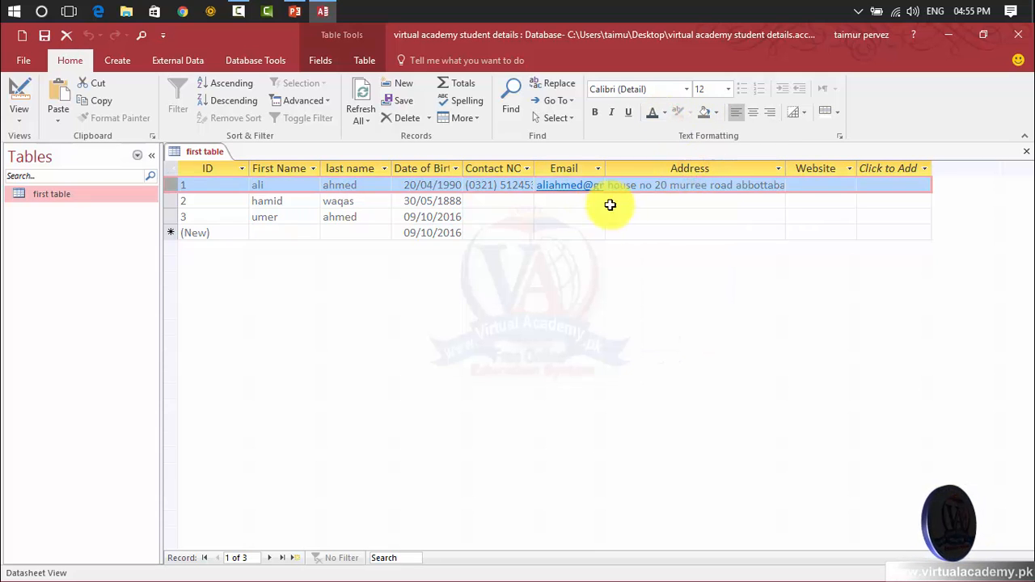
{"action": "left_click", "coordinate": [665, 115]}
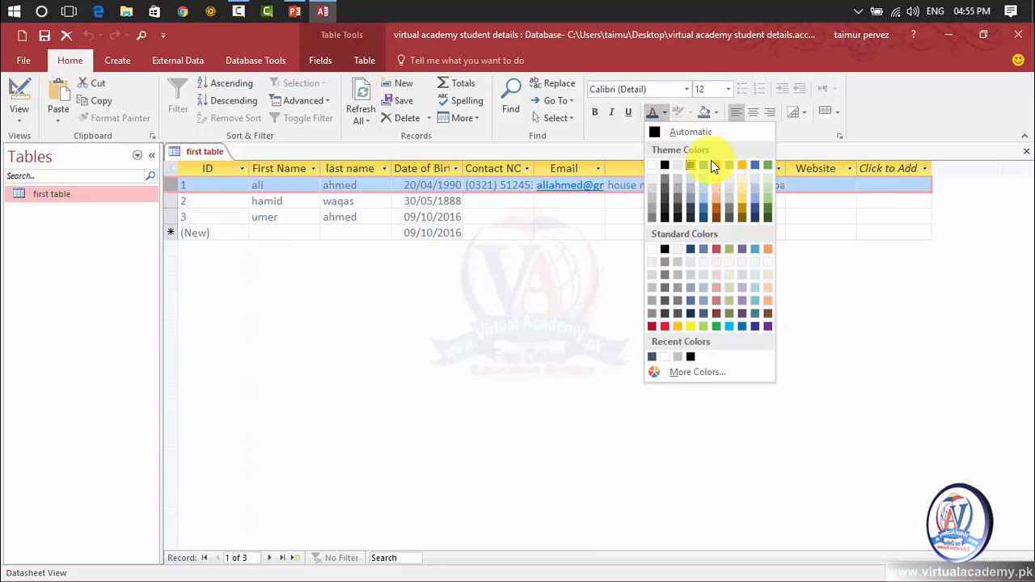
{"action": "left_click", "coordinate": [653, 326]}
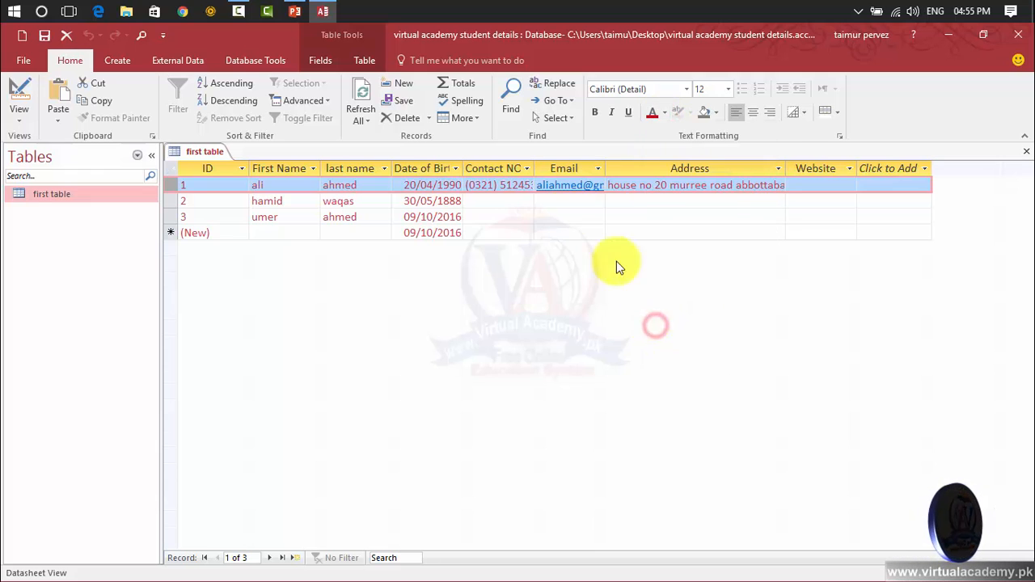
{"action": "left_click", "coordinate": [664, 115]}
{"action": "left_click", "coordinate": [665, 133]}
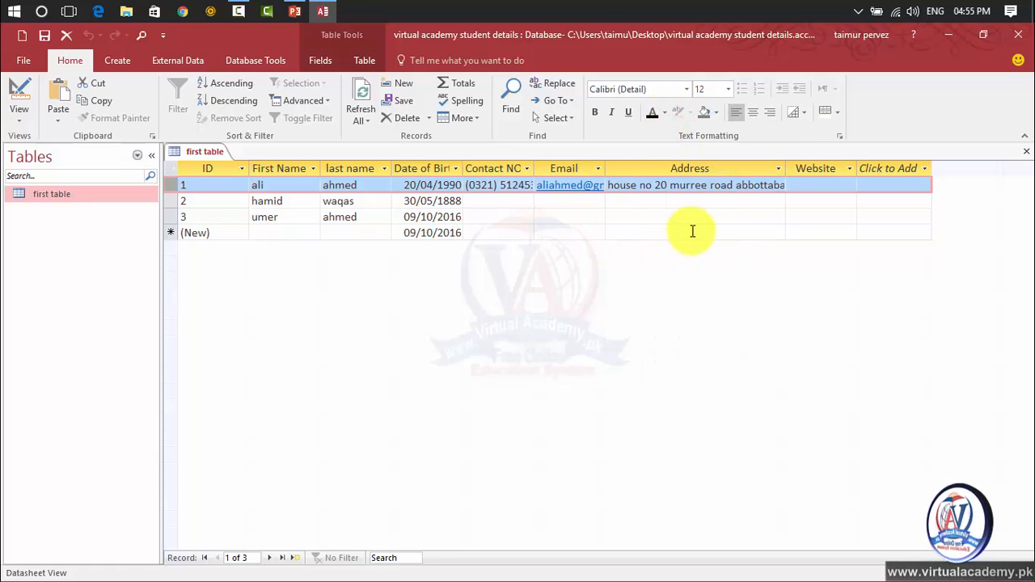
Apply a dark blue-gray theme background color to the datasheet and restore the Automatic background.
{"action": "left_click", "coordinate": [719, 114]}
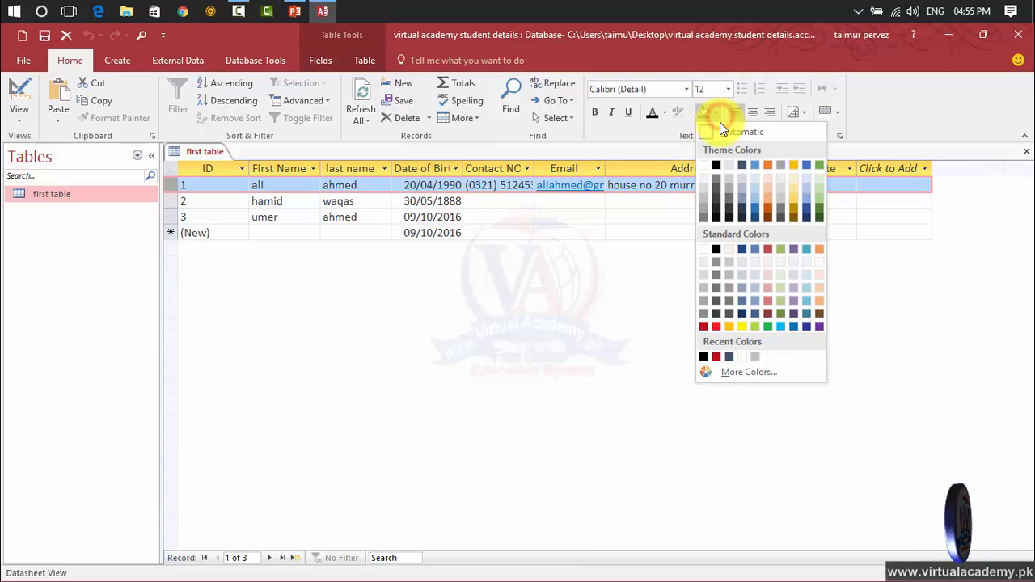
{"action": "left_click", "coordinate": [742, 166]}
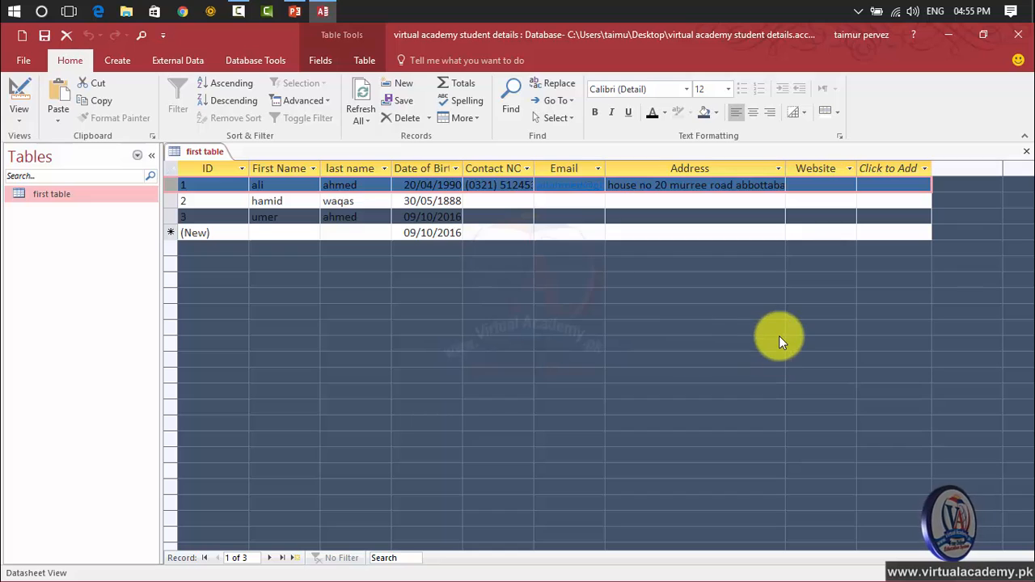
{"action": "left_click", "coordinate": [716, 113]}
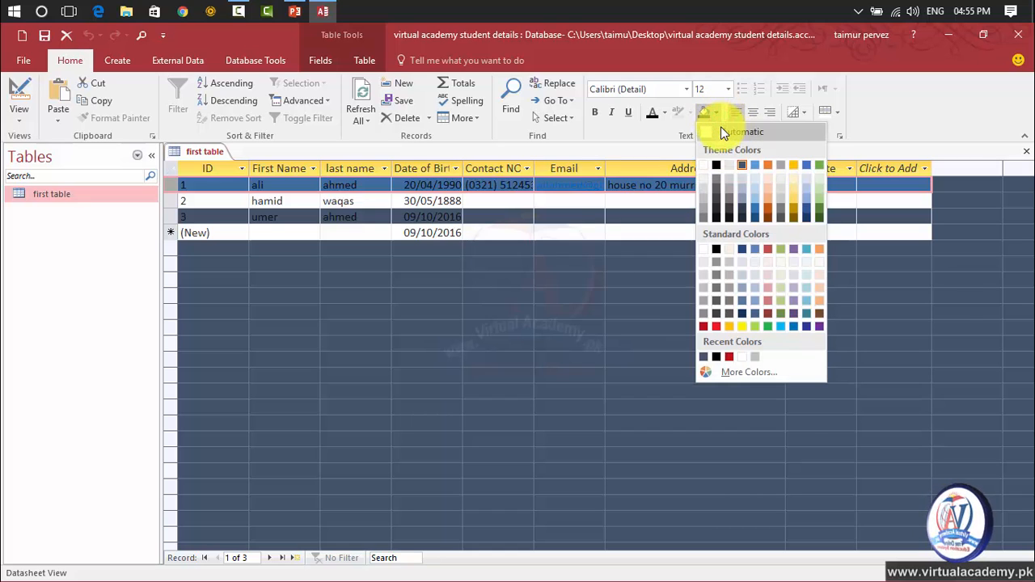
{"action": "left_click", "coordinate": [723, 132]}
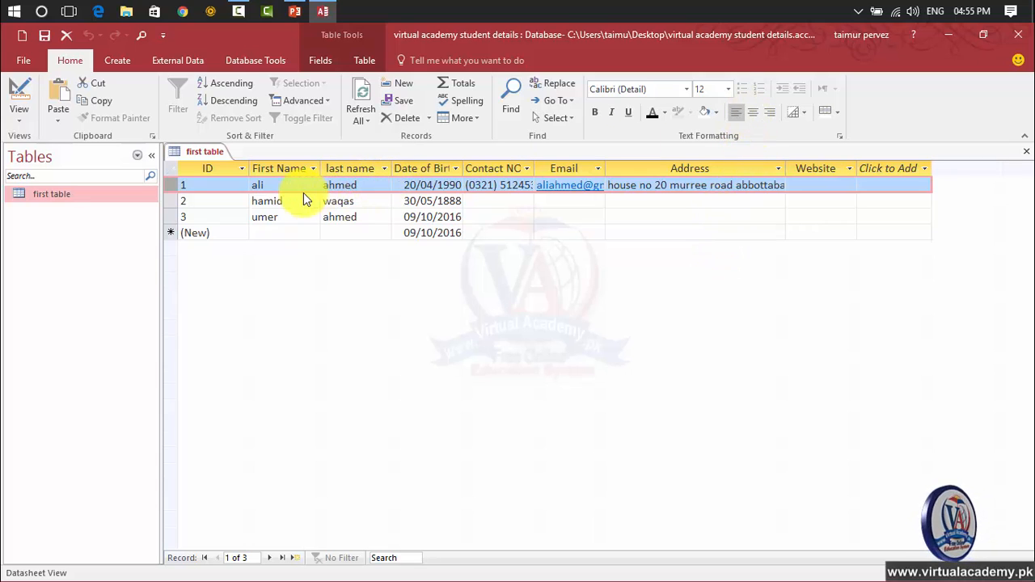
Try centered and right alignment on the ID column and restore left alignment.
{"action": "left_click", "coordinate": [753, 111]}
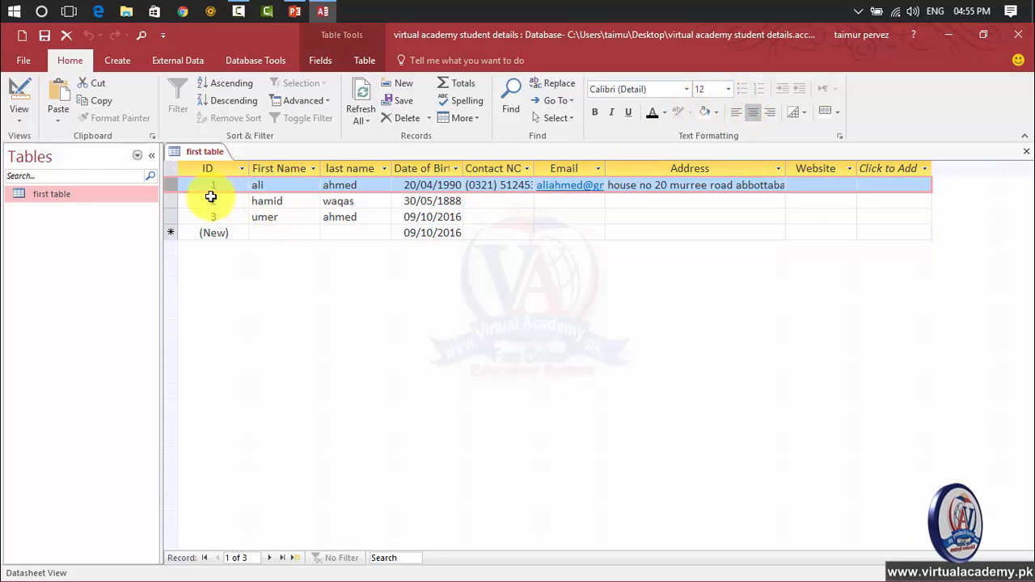
{"action": "left_click", "coordinate": [770, 113]}
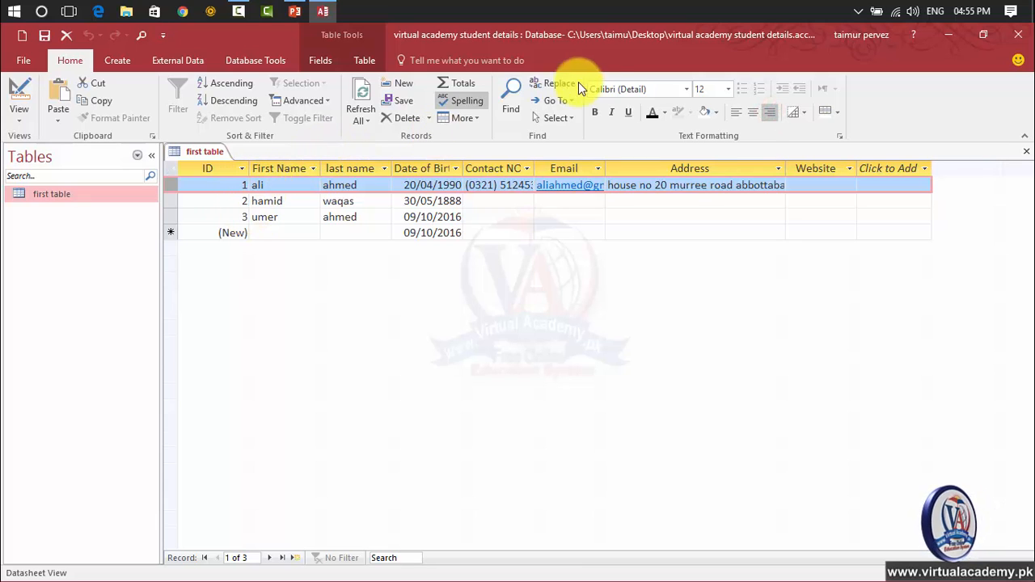
{"action": "left_click", "coordinate": [735, 113]}
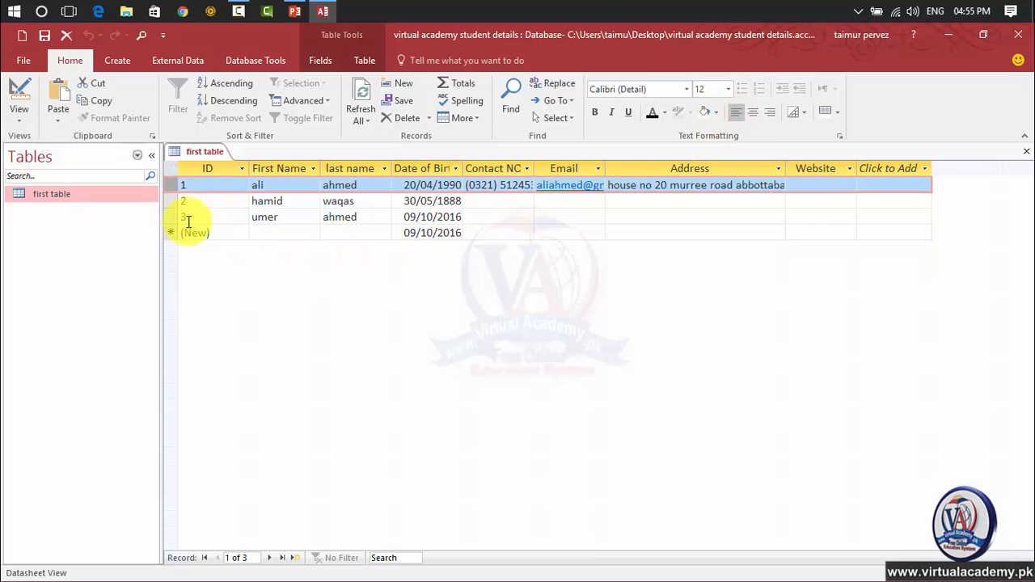
View the datasheet's gridline styles and alternate row color choices without applying any.
{"action": "left_click", "coordinate": [804, 116]}
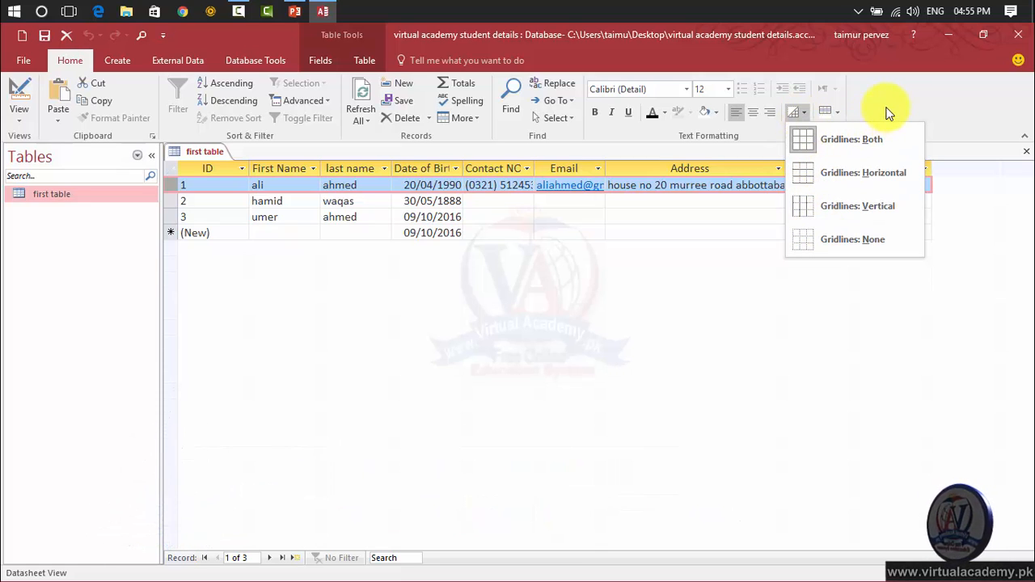
{"action": "left_click", "coordinate": [839, 114]}
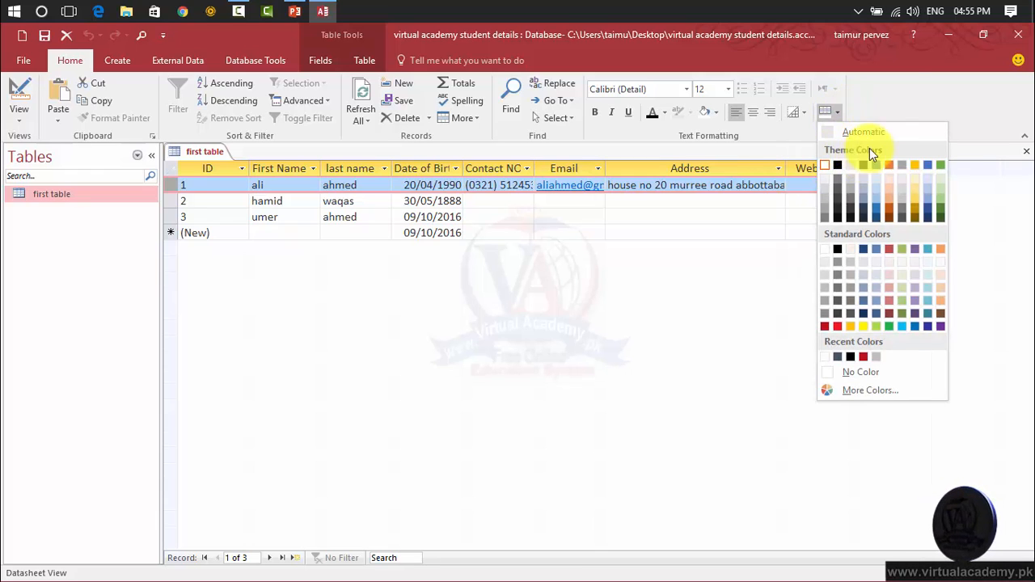
{"action": "left_click", "coordinate": [906, 88]}
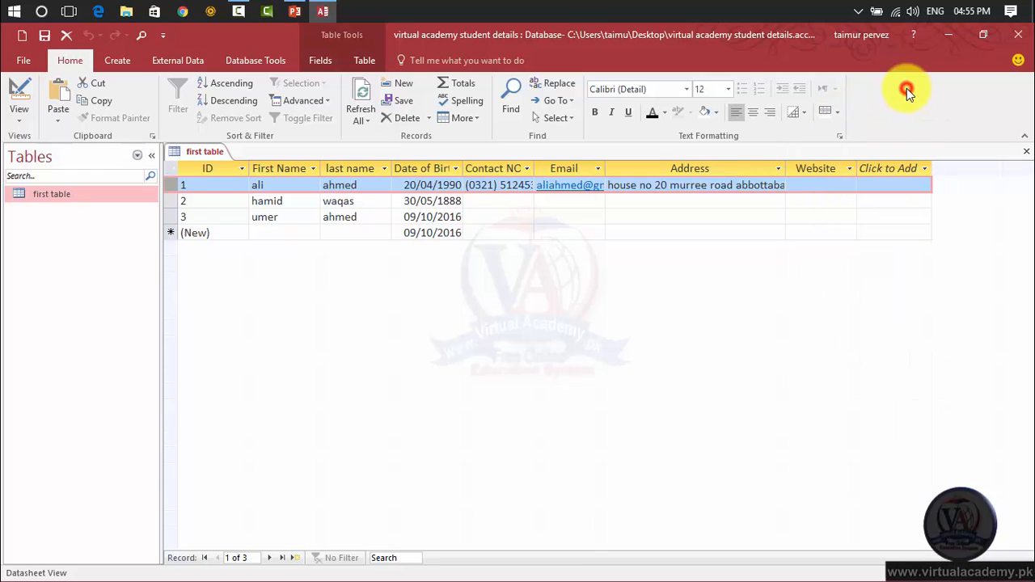
Try a dark blue-gray theme color as the alternate row color and check the cells of records 3 and 1 against it.
{"action": "left_click", "coordinate": [839, 113]}
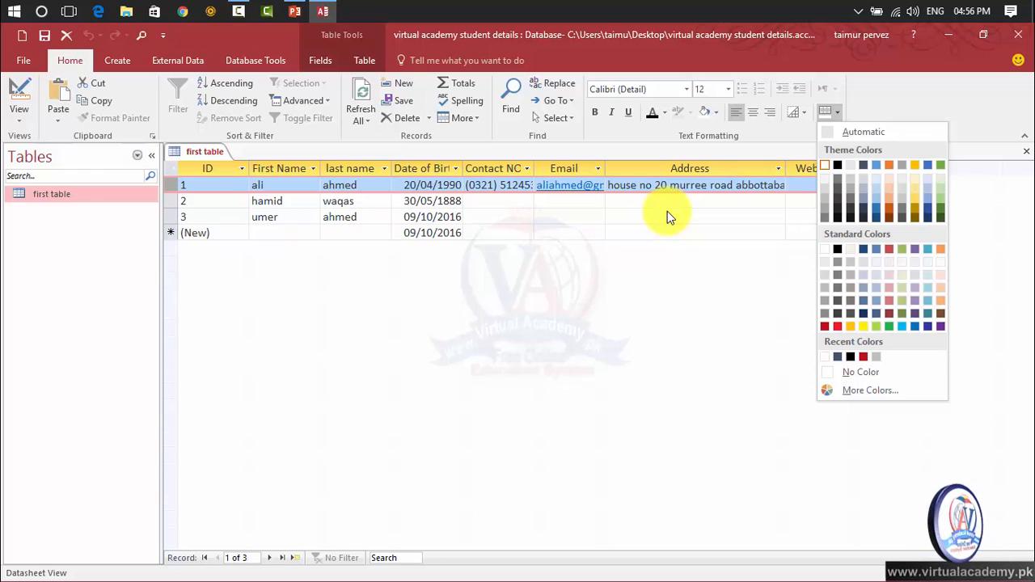
{"action": "left_click", "coordinate": [866, 164]}
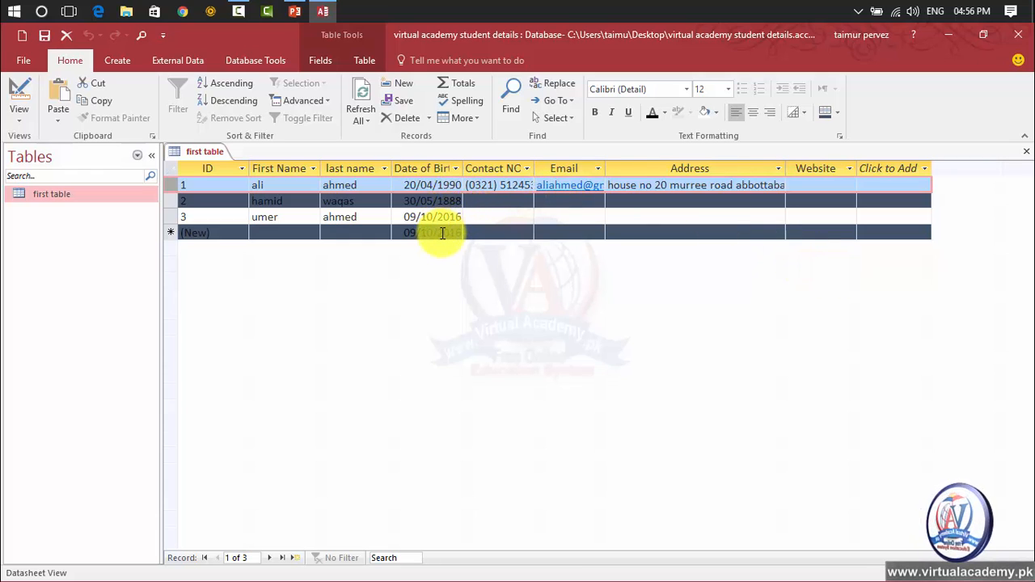
{"action": "left_click", "coordinate": [517, 216]}
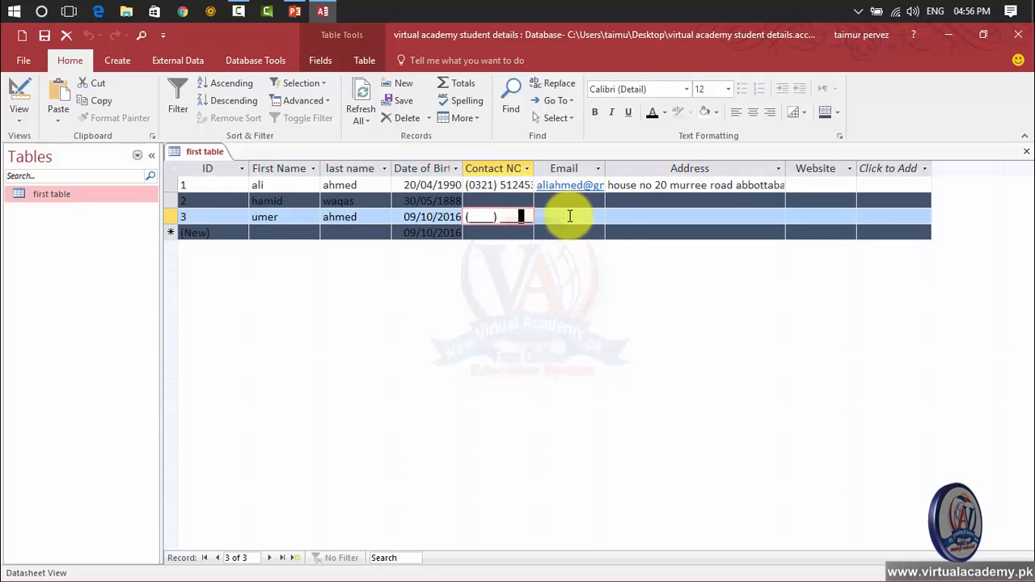
{"action": "left_click", "coordinate": [569, 216]}
{"action": "left_click", "coordinate": [619, 215]}
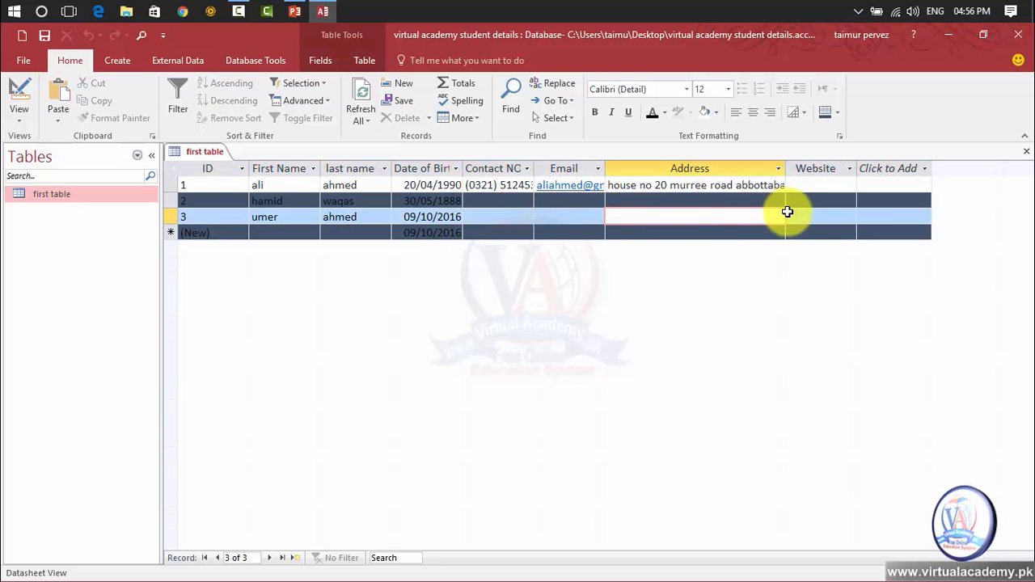
{"action": "left_click", "coordinate": [789, 214]}
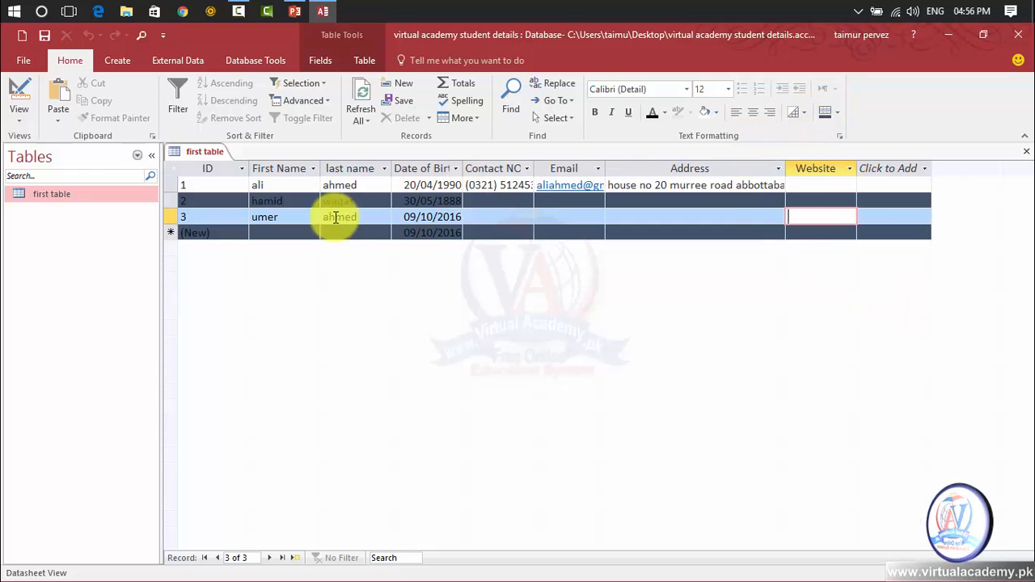
{"action": "left_click", "coordinate": [190, 186]}
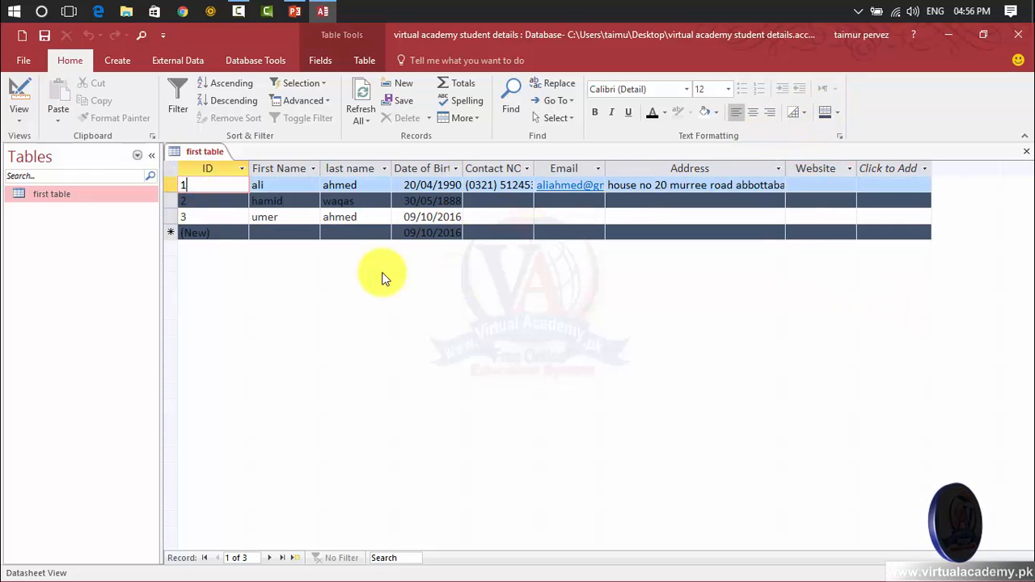
Replace the dark alternate row color with Automatic, starting from the record 2 row.
{"action": "left_click", "coordinate": [172, 199]}
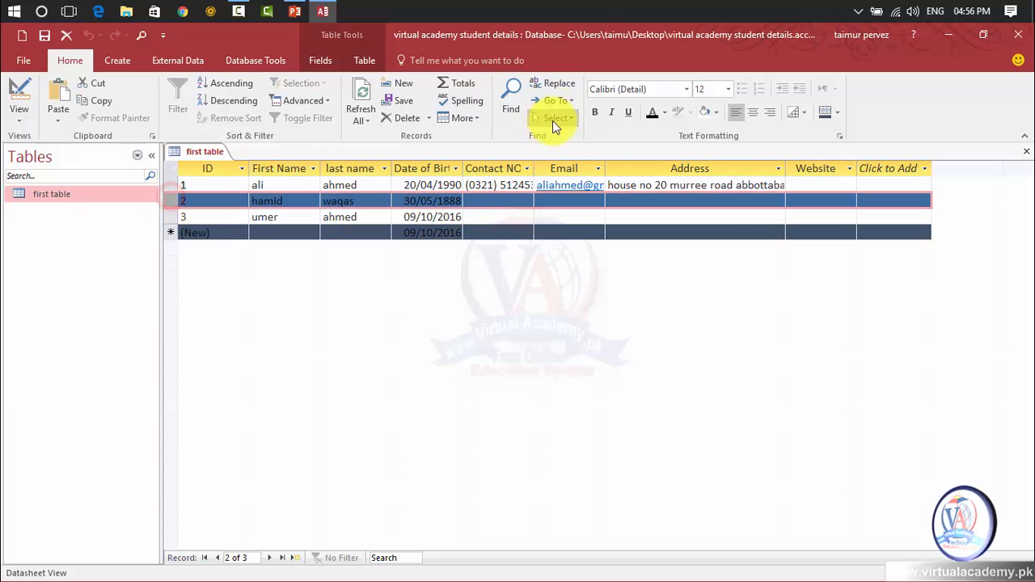
{"action": "left_click", "coordinate": [838, 115]}
{"action": "left_click", "coordinate": [843, 129]}
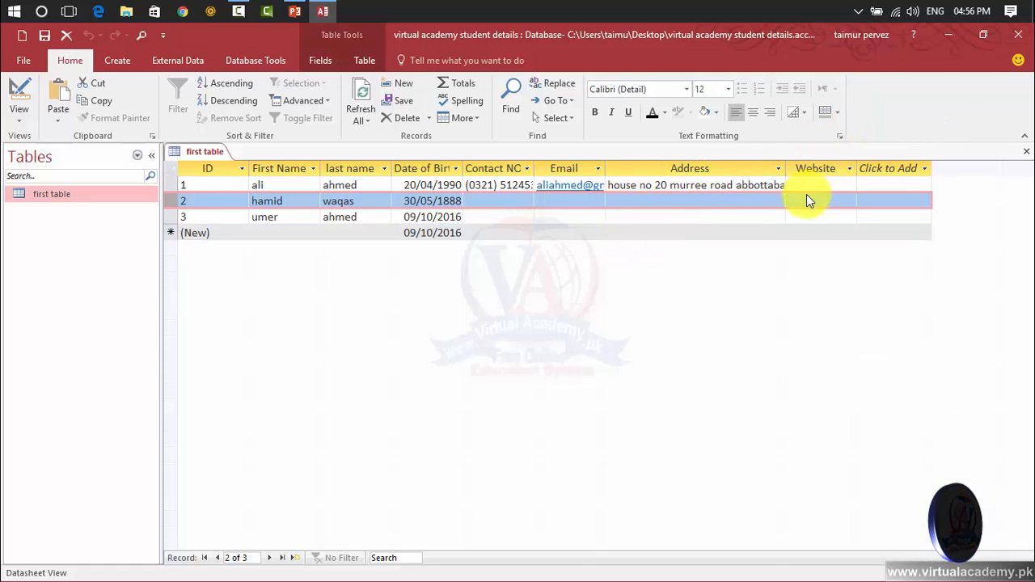
{"action": "left_click", "coordinate": [795, 213]}
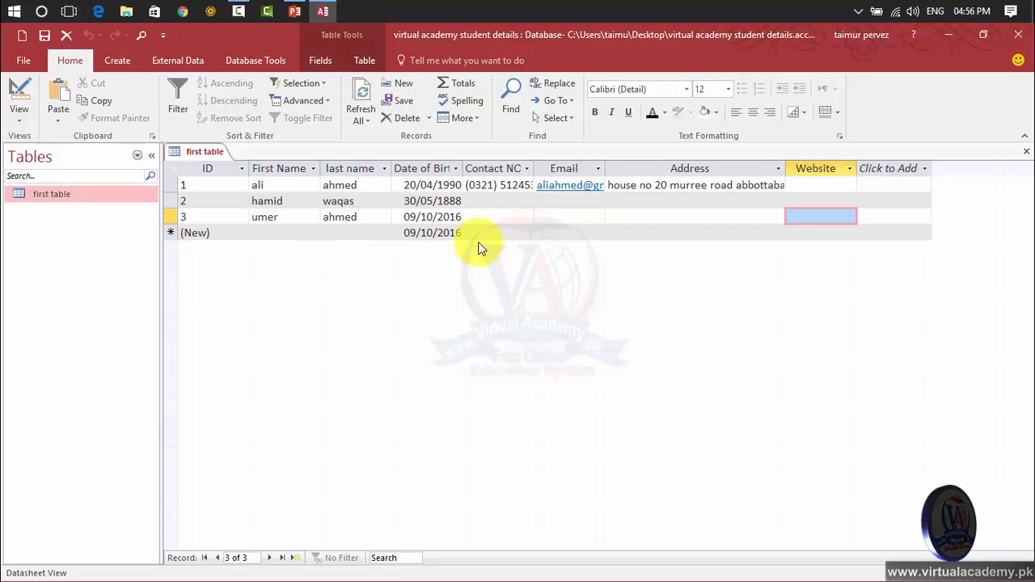
Select the record 3 row and try the white theme color as the alternate row color.
{"action": "left_click", "coordinate": [170, 216]}
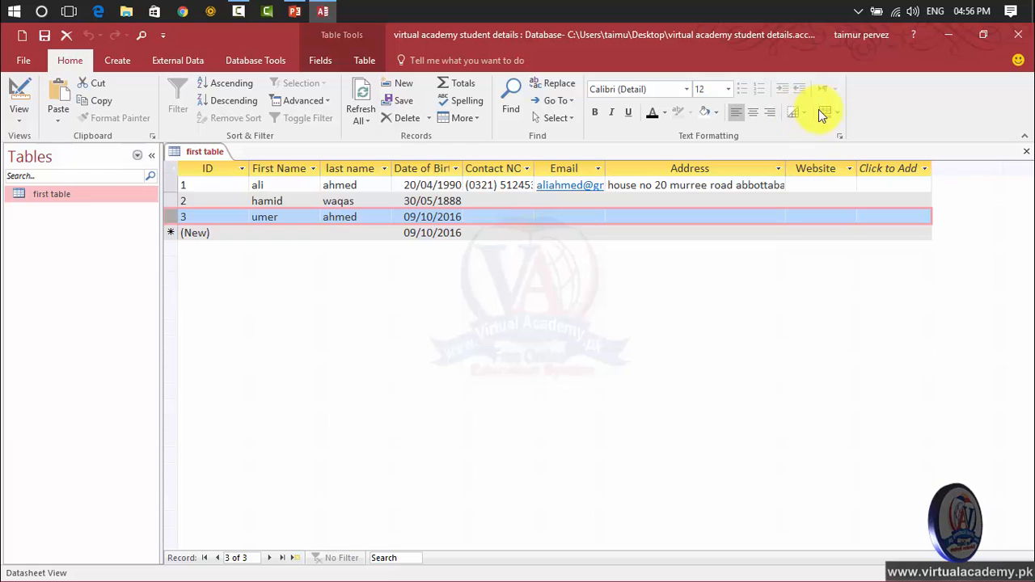
{"action": "left_click", "coordinate": [838, 117]}
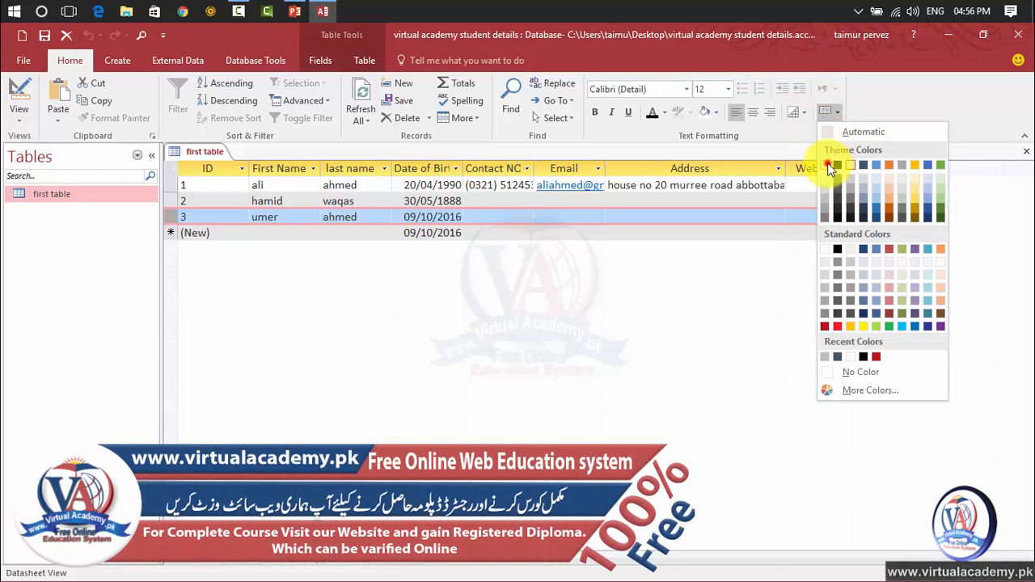
{"action": "left_click", "coordinate": [827, 165]}
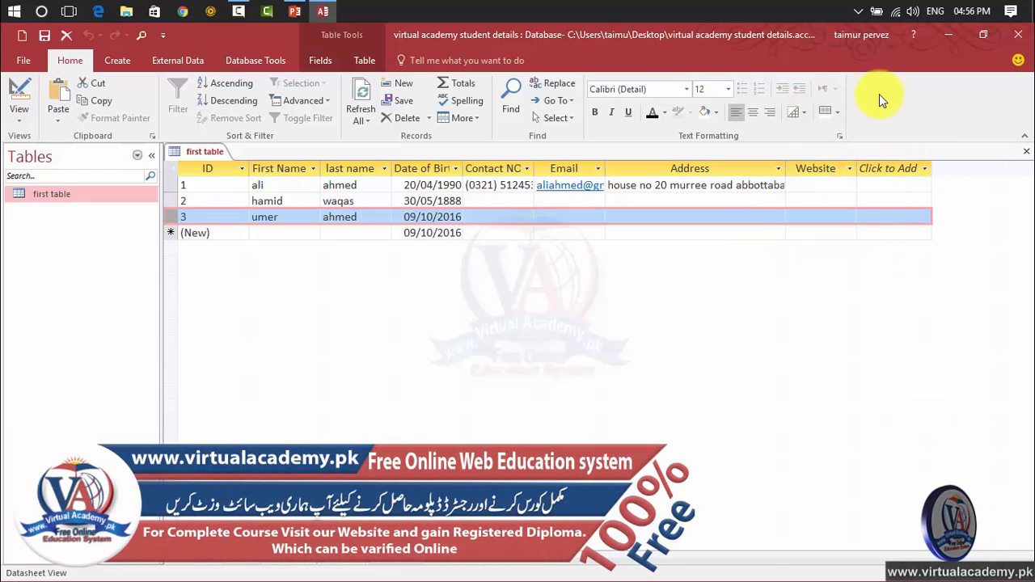
Set the alternate row color back to Automatic and place the cursor in the new record's Address cell.
{"action": "left_click", "coordinate": [837, 111]}
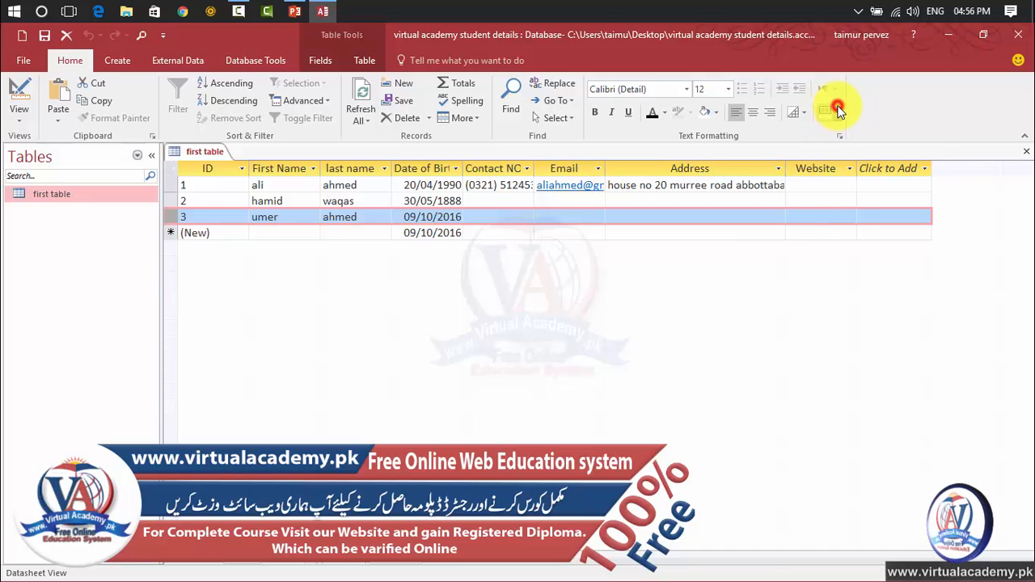
{"action": "left_click", "coordinate": [836, 134]}
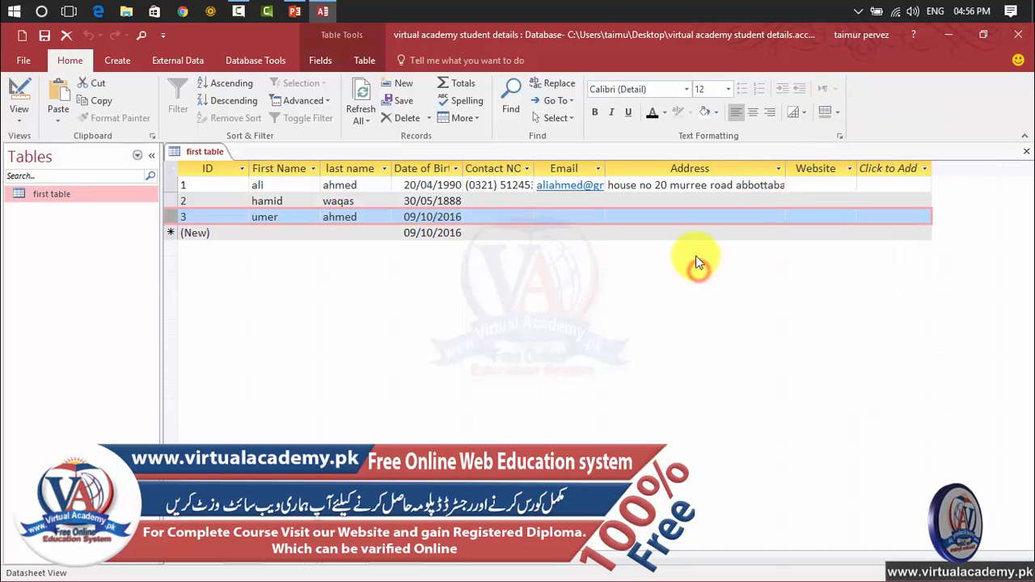
{"action": "left_click", "coordinate": [684, 230]}
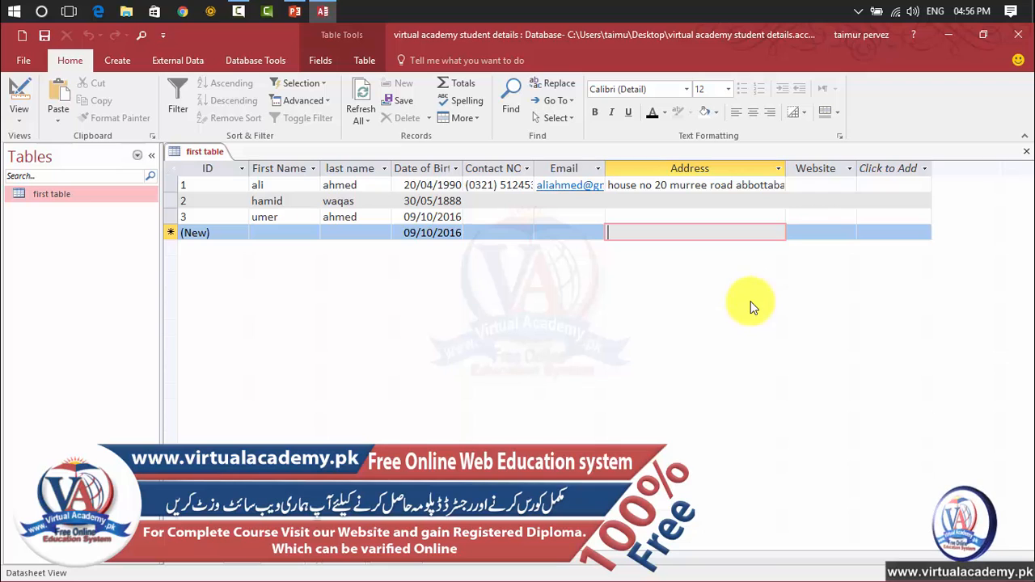